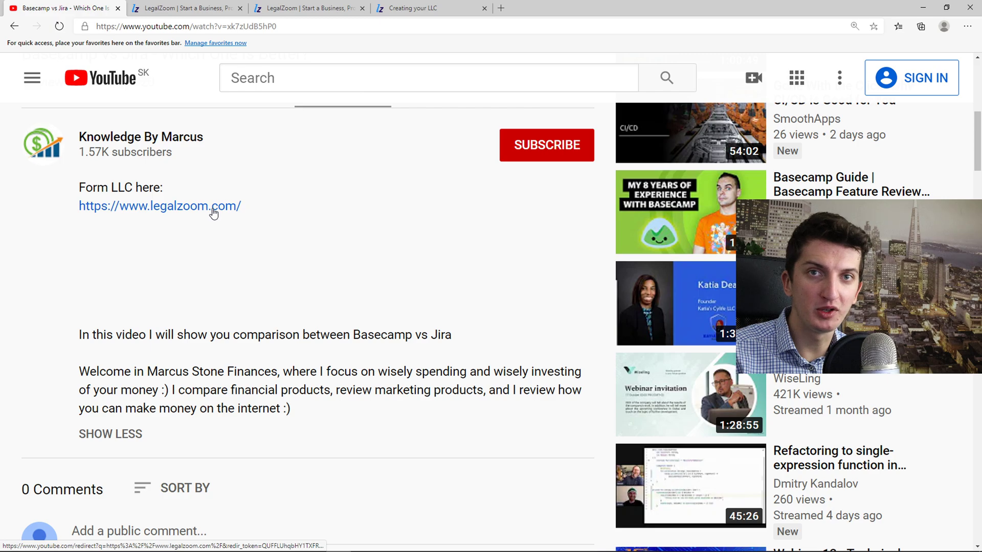
Step: Switch to the LegalZoom site and open its LLC formation page
{"action": "left_click", "coordinate": [552, 10]}
{"action": "left_click_drag", "start_coordinate": [555, 13], "coordinate": [187, 10]}
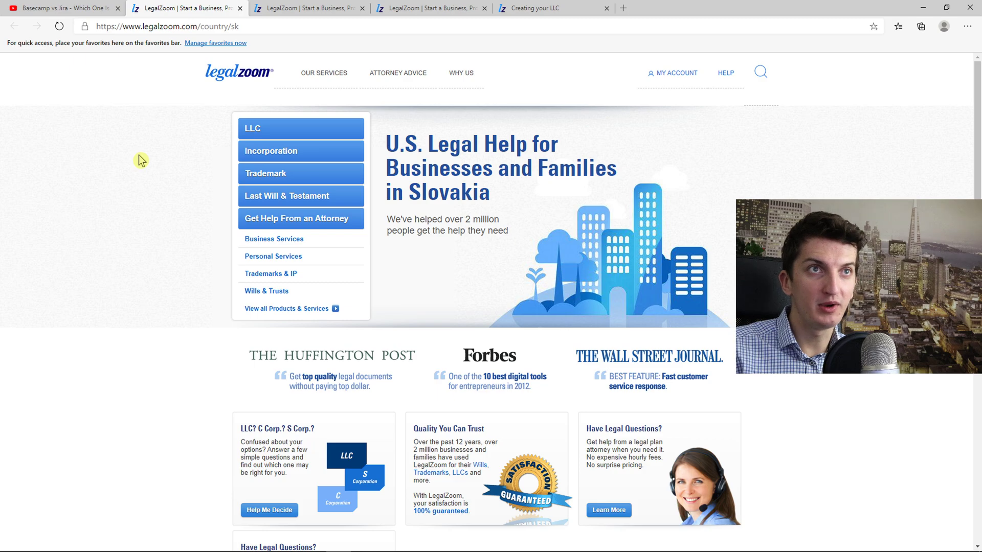
{"action": "left_click", "coordinate": [321, 127]}
{"action": "left_click_drag", "start_coordinate": [284, 182], "coordinate": [742, 225]}
Step: Check the availability of the business name StonesCompany
{"action": "left_click", "coordinate": [431, 278]}
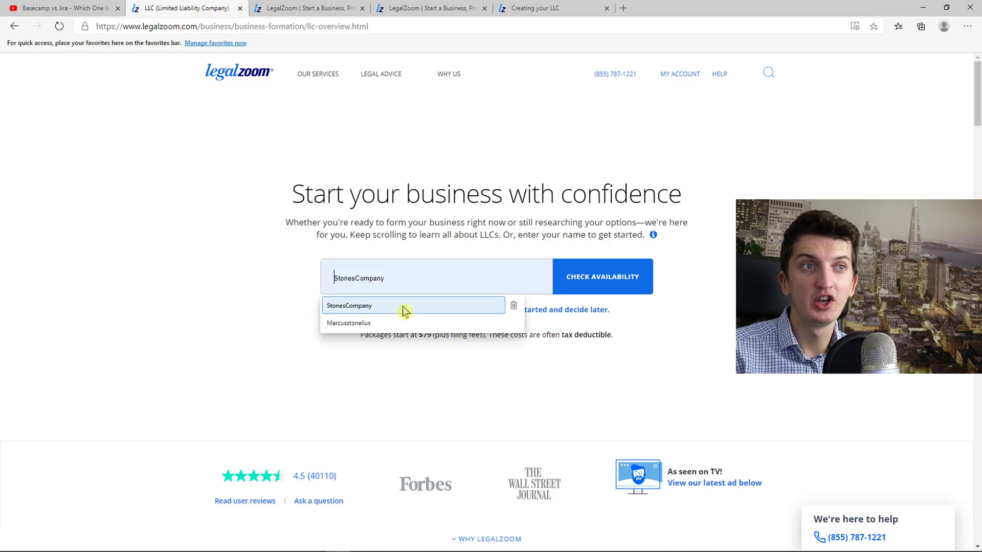
{"action": "left_click", "coordinate": [404, 305]}
{"action": "left_click", "coordinate": [607, 289]}
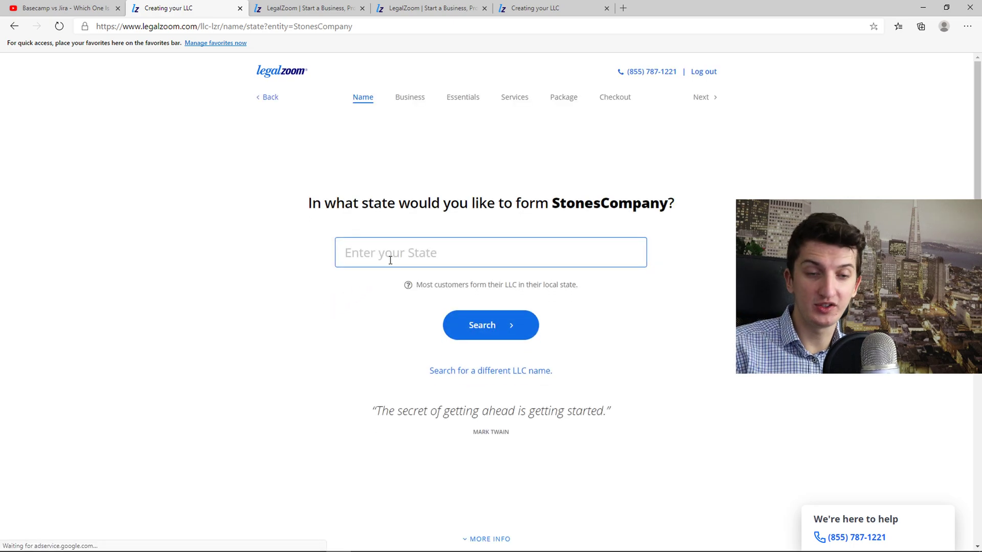
Step: Choose Maine as the state for forming StonesCompany and run the name search
{"action": "type", "text": "ma"}
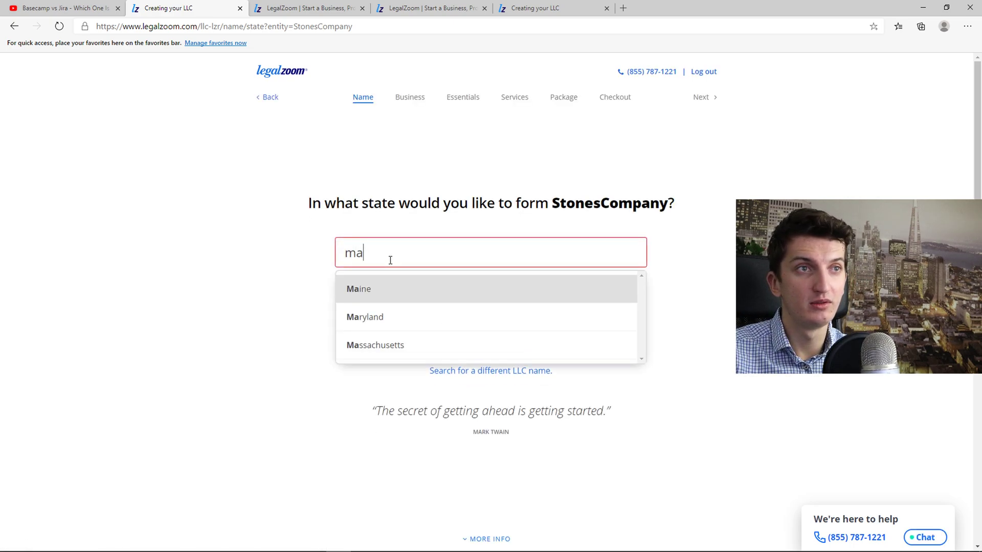
{"action": "key", "text": "Escape"}
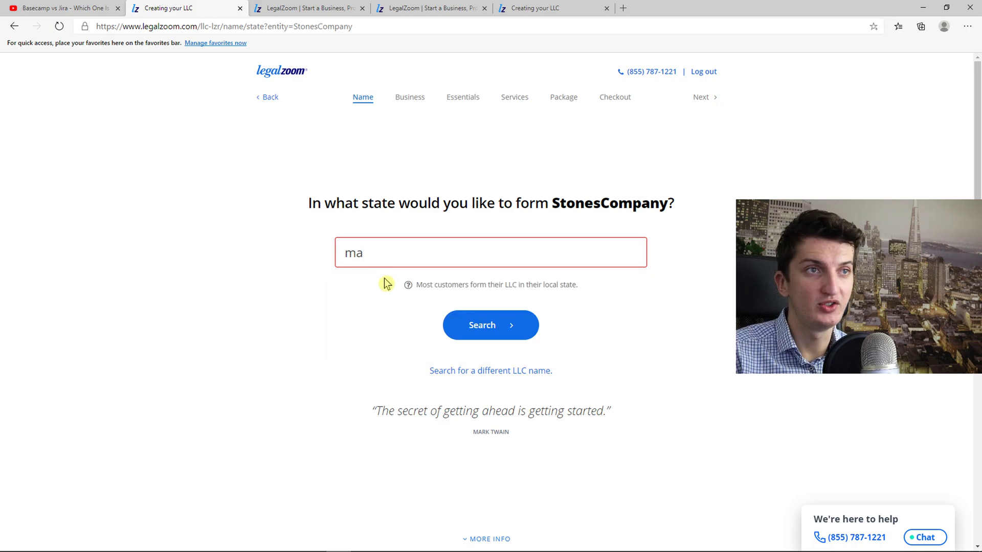
{"action": "type", "text": "in"}
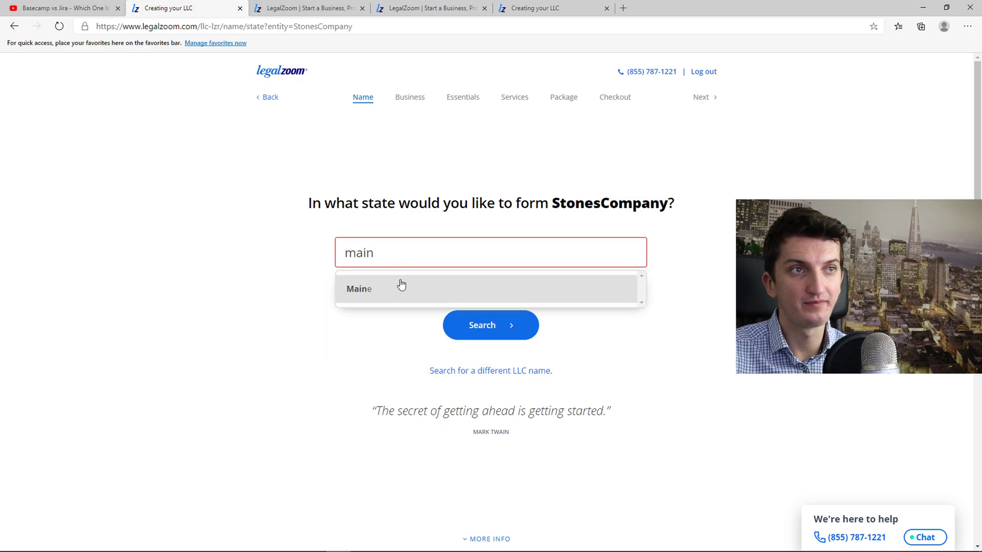
{"action": "left_click", "coordinate": [402, 286]}
{"action": "left_click", "coordinate": [511, 323]}
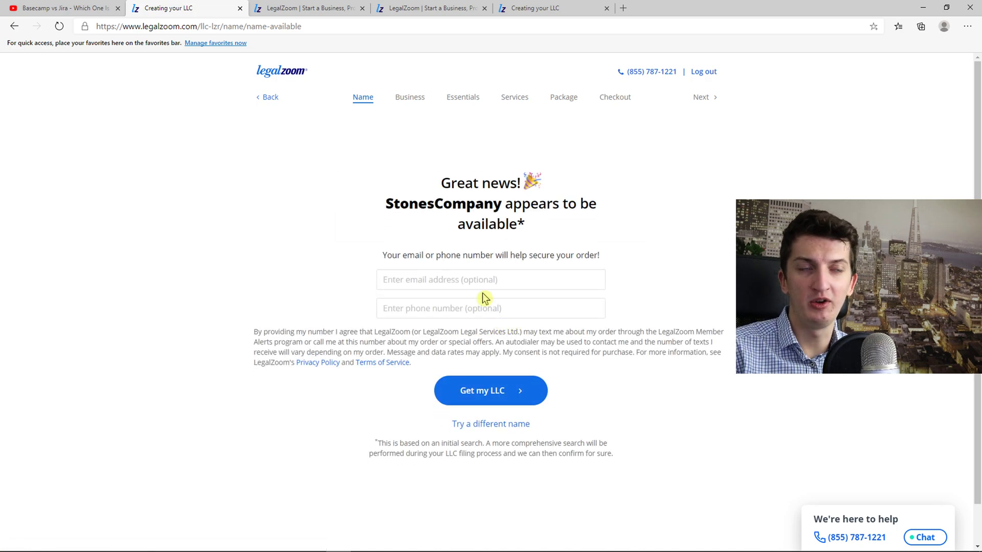
Step: Fill in the contact's e-mail address, leave the phone number blank, and proceed to get the LLC
{"action": "left_click", "coordinate": [482, 284]}
{"action": "left_click", "coordinate": [478, 301]}
{"action": "left_click", "coordinate": [455, 283]}
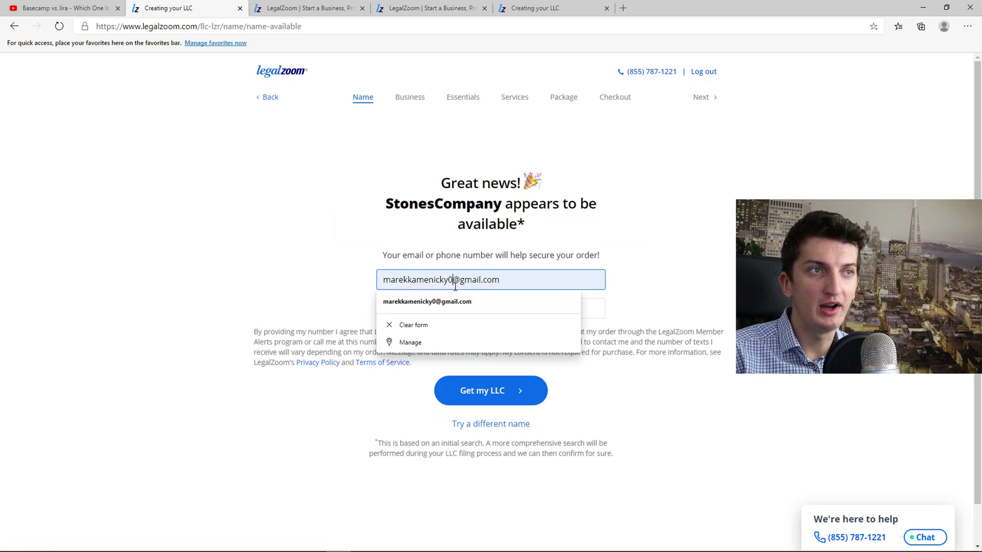
{"action": "left_click", "coordinate": [450, 281]}
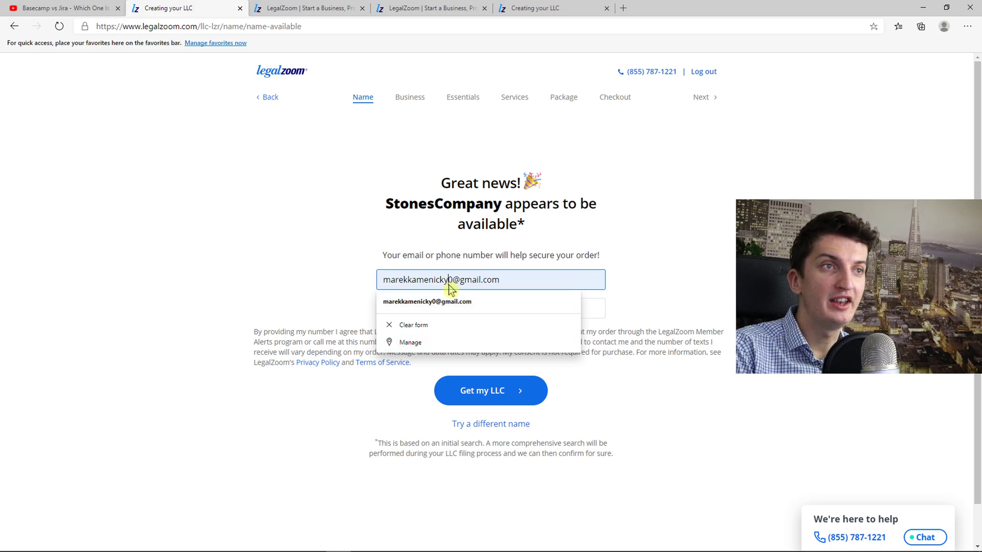
{"action": "type", "text": "0"}
{"action": "left_click", "coordinate": [455, 402]}
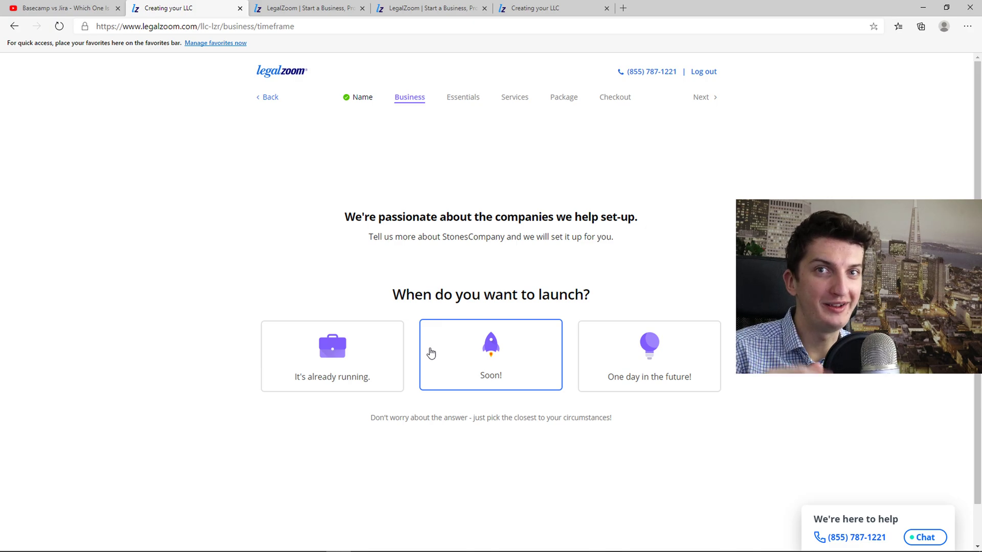
Step: Answer that the business will launch soon and that StonesCompany is the first LLC
{"action": "left_click_drag", "start_coordinate": [406, 294], "coordinate": [614, 293]}
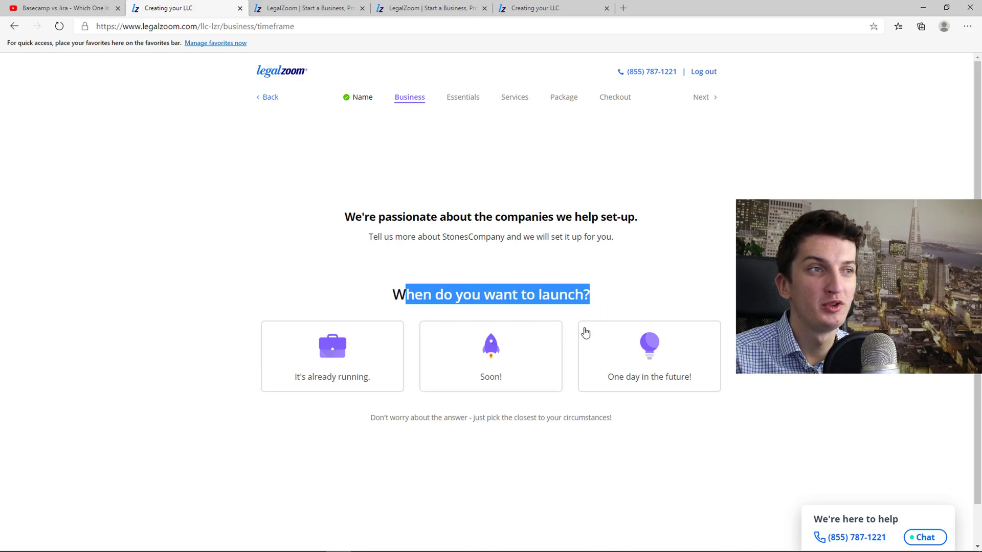
{"action": "left_click", "coordinate": [559, 340]}
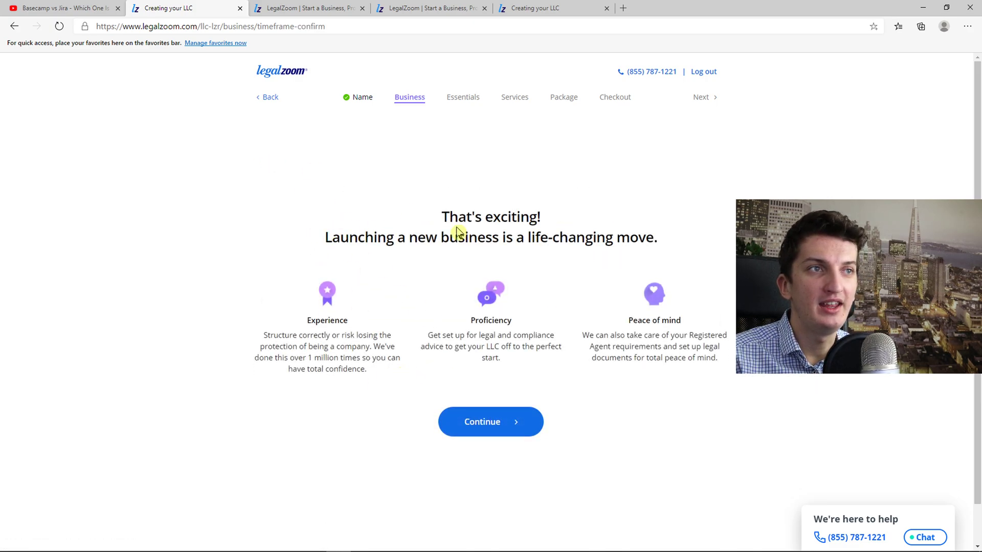
{"action": "left_click", "coordinate": [519, 429]}
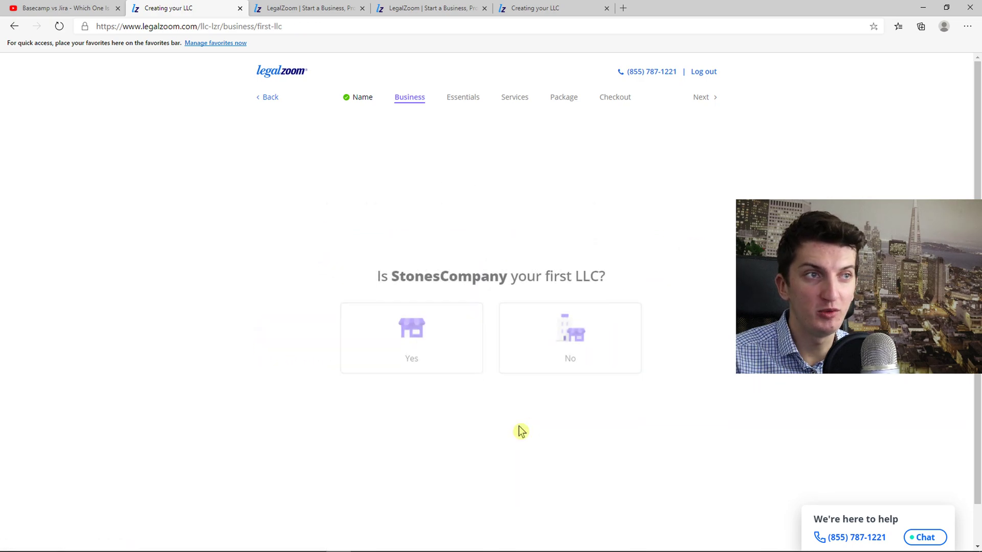
{"action": "left_click_drag", "start_coordinate": [379, 262], "coordinate": [634, 262]}
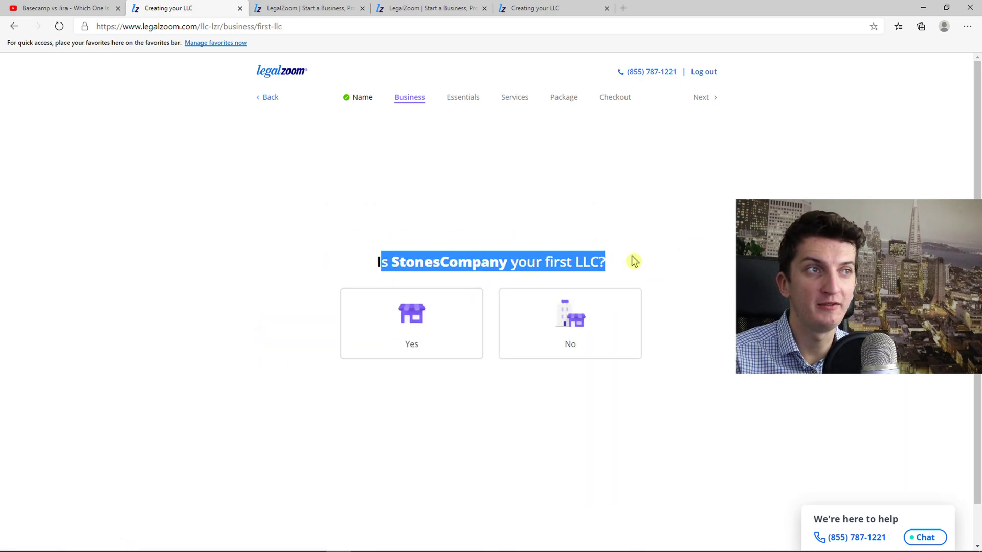
{"action": "left_click", "coordinate": [450, 342]}
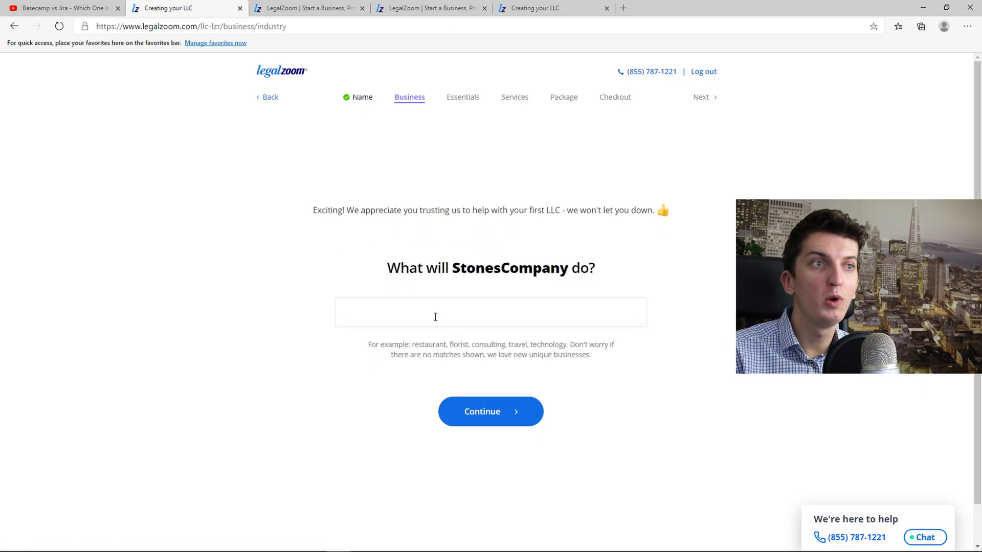
Step: Enter ecommerce as what StonesCompany will do and answer that it will have no employees in the first year
{"action": "left_click", "coordinate": [435, 317]}
{"action": "type", "text": "ecomm"}
{"action": "left_click", "coordinate": [434, 344]}
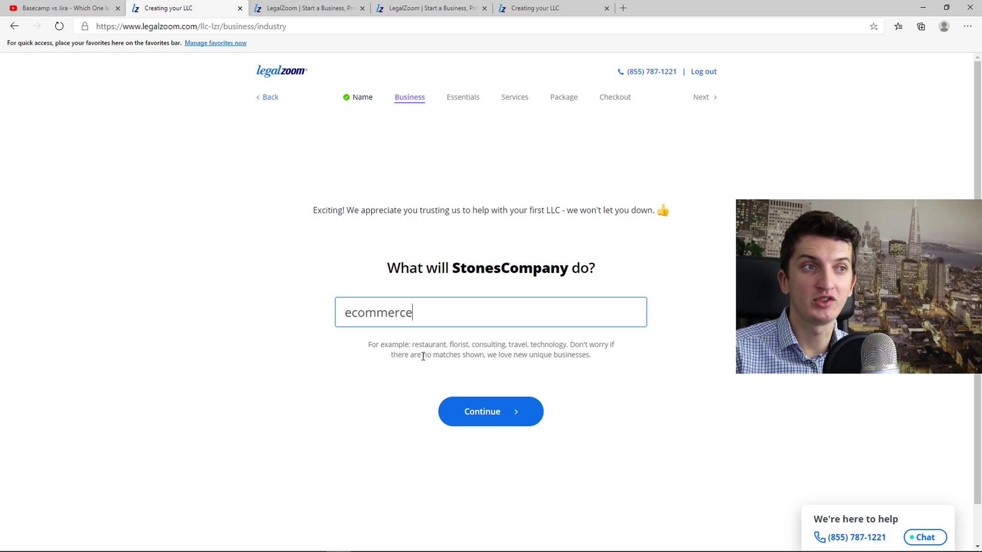
{"action": "left_click", "coordinate": [484, 414]}
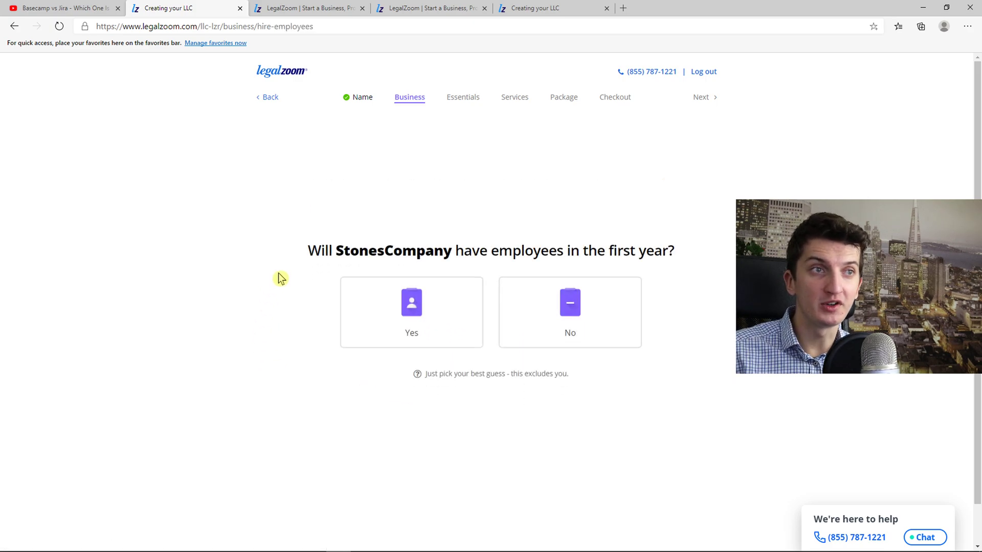
{"action": "left_click", "coordinate": [591, 336]}
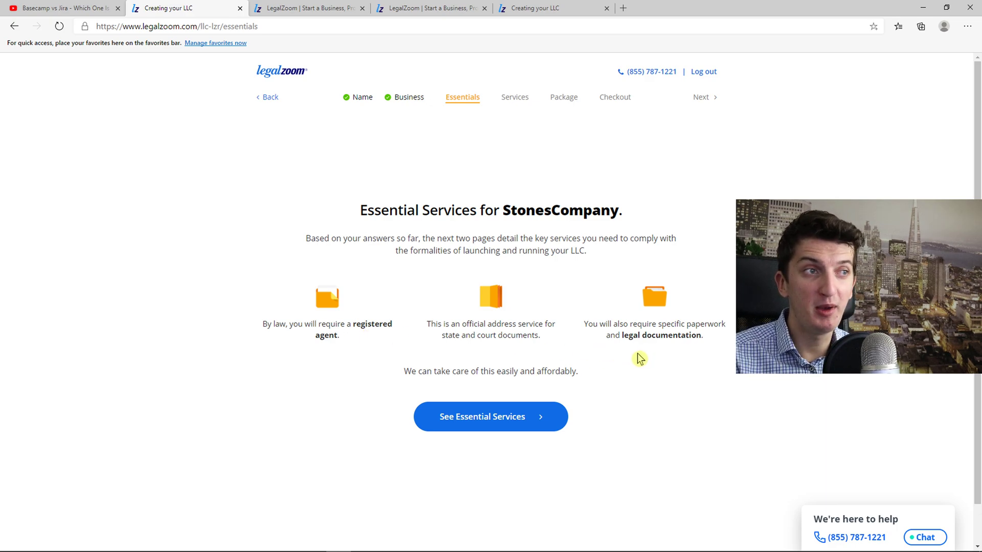
Step: Accept LegalZoom as the registered agent and select the $159 Operating Agreement plus EIN option for the essential documents
{"action": "left_click", "coordinate": [536, 427]}
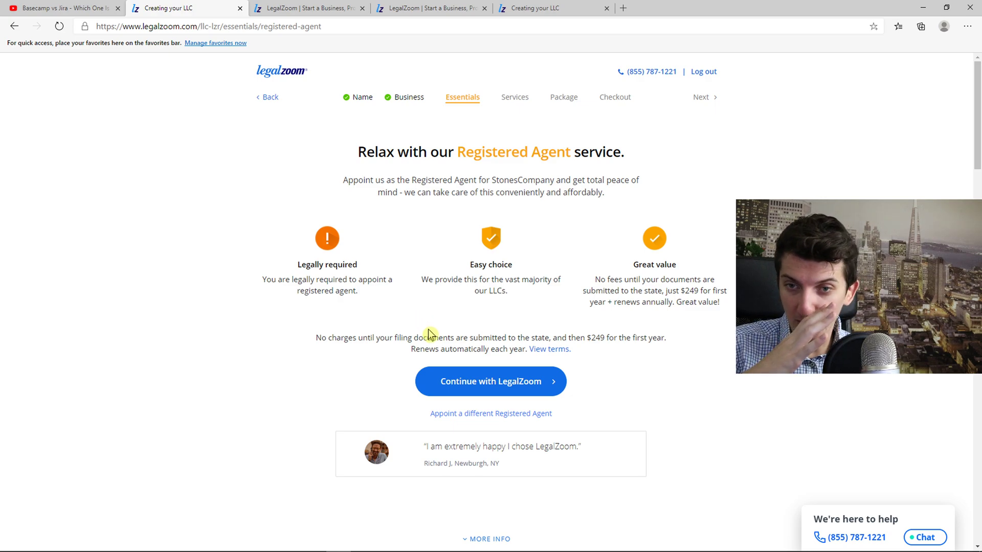
{"action": "left_click", "coordinate": [467, 388]}
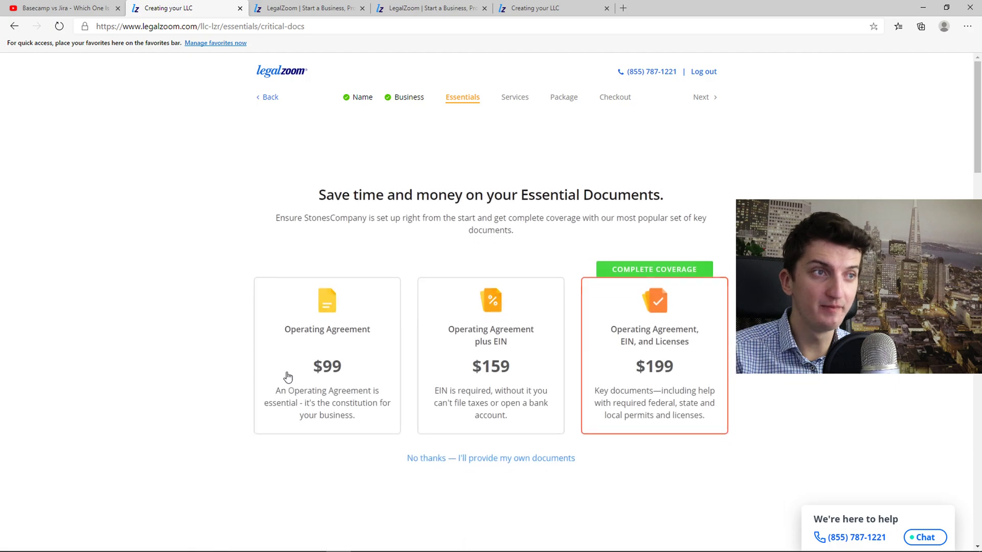
{"action": "left_click_drag", "start_coordinate": [319, 193], "coordinate": [617, 229]}
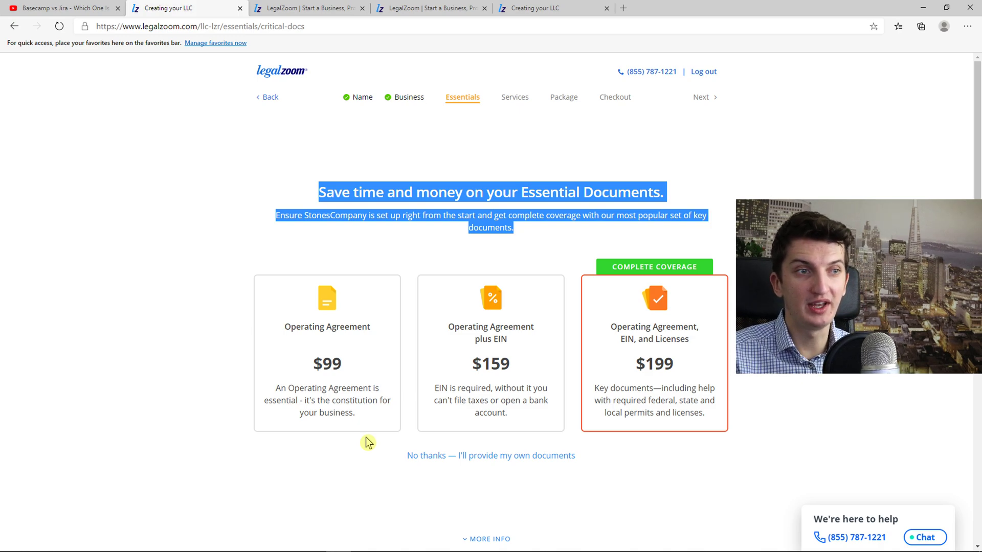
{"action": "scroll", "coordinate": [352, 444], "scroll_direction": "down", "scroll_amount": 2}
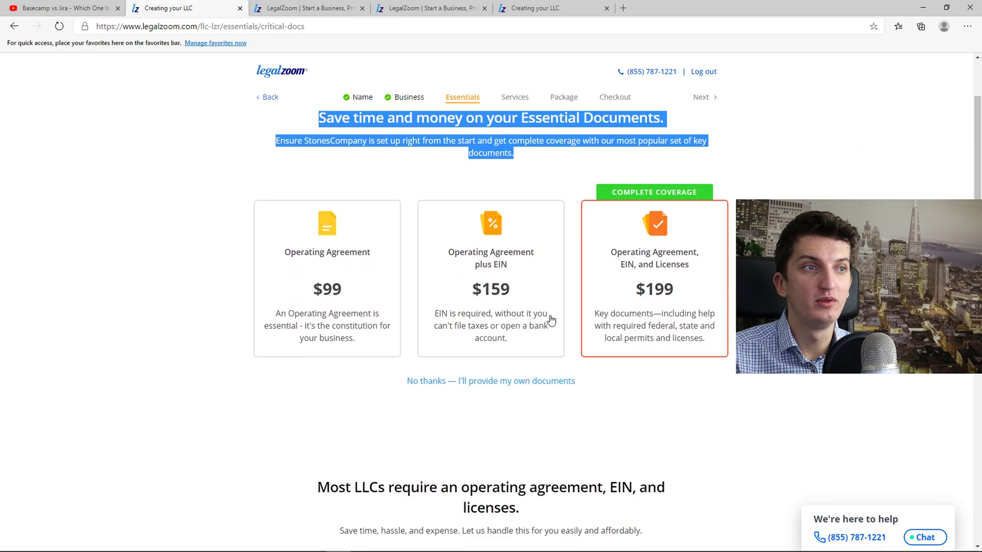
{"action": "left_click", "coordinate": [521, 289]}
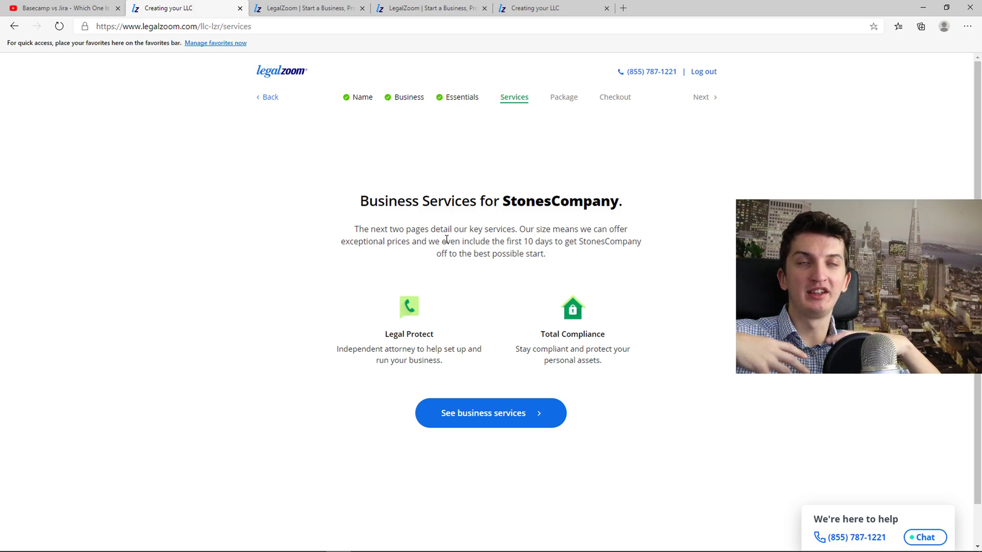
Step: Proceed to the business services and decline the Legal Protect trial for StonesCompany
{"action": "left_click_drag", "start_coordinate": [359, 202], "coordinate": [660, 217]}
{"action": "left_click", "coordinate": [462, 413]}
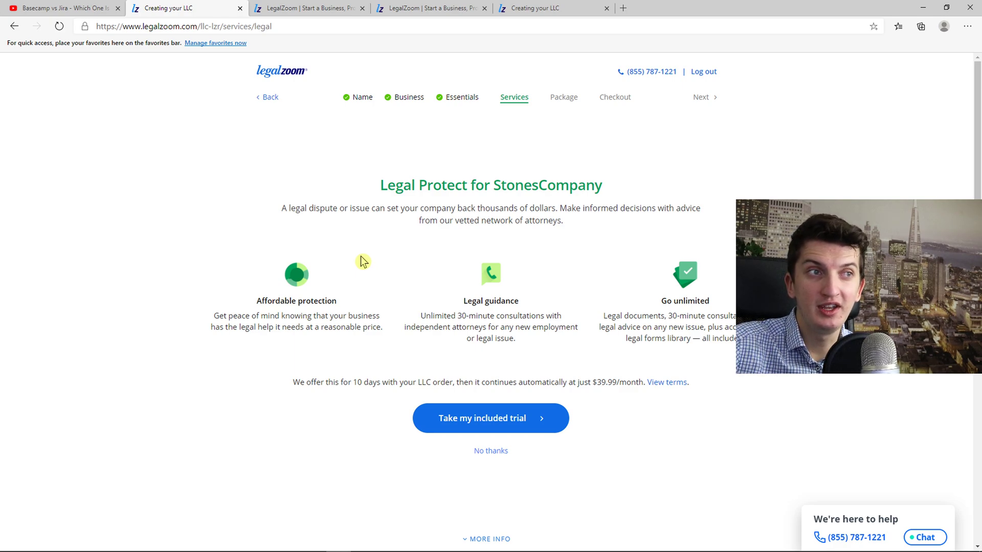
{"action": "left_click_drag", "start_coordinate": [621, 309], "coordinate": [720, 338]}
{"action": "left_click", "coordinate": [720, 338]}
{"action": "left_click_drag", "start_coordinate": [657, 315], "coordinate": [752, 339]}
{"action": "left_click", "coordinate": [752, 338]}
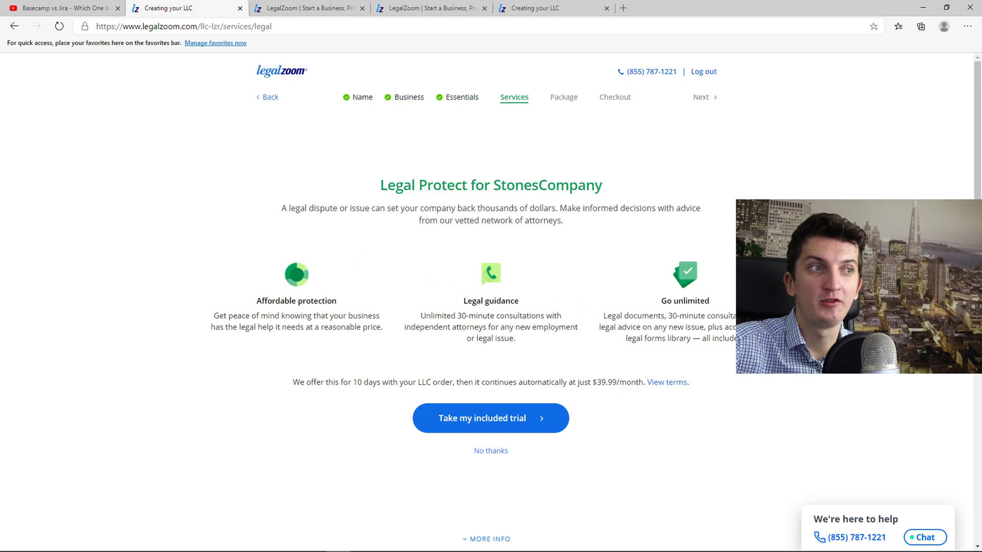
{"action": "scroll", "coordinate": [752, 338], "scroll_direction": "down", "scroll_amount": 1}
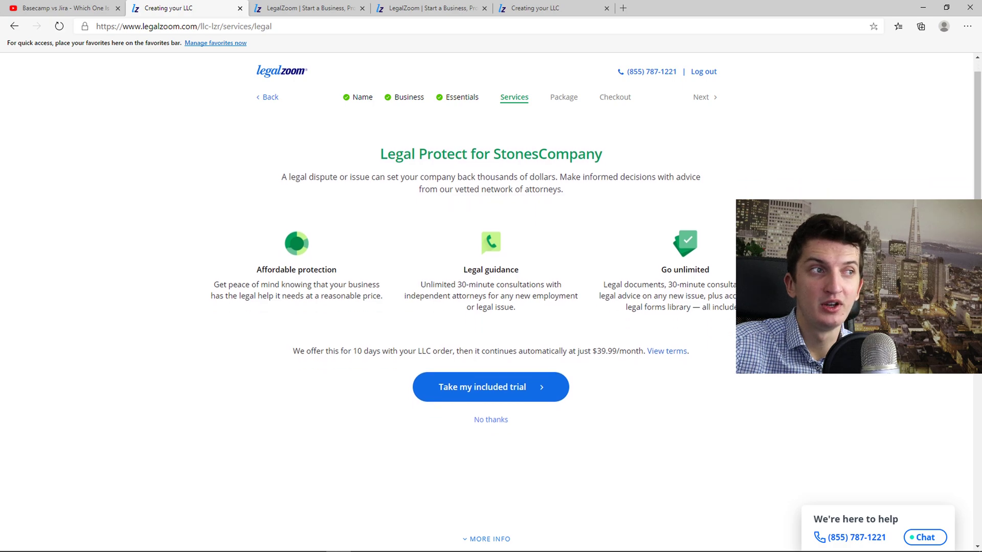
{"action": "scroll", "coordinate": [752, 339], "scroll_direction": "up", "scroll_amount": 1}
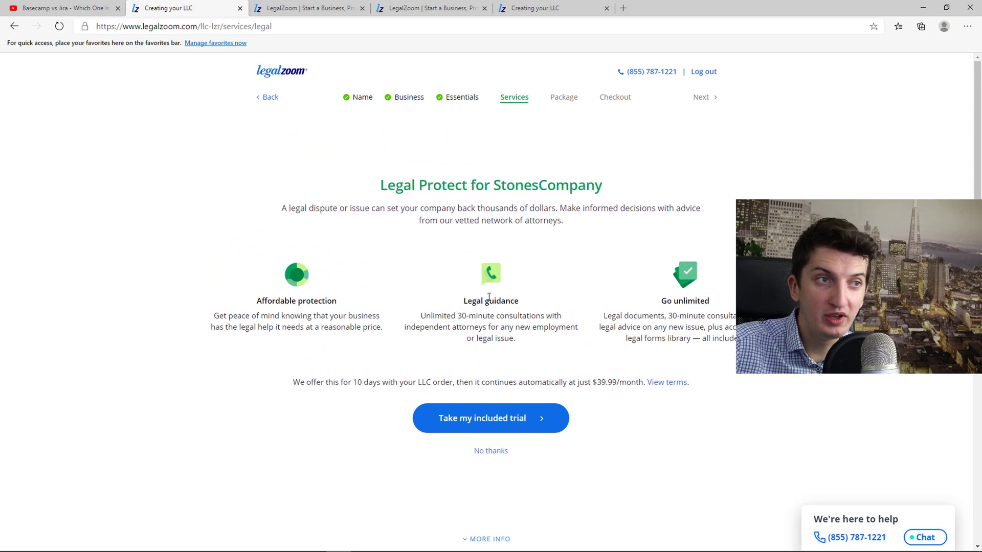
{"action": "left_click", "coordinate": [490, 452]}
{"action": "right_click", "coordinate": [146, 391]}
{"action": "left_click", "coordinate": [108, 369]}
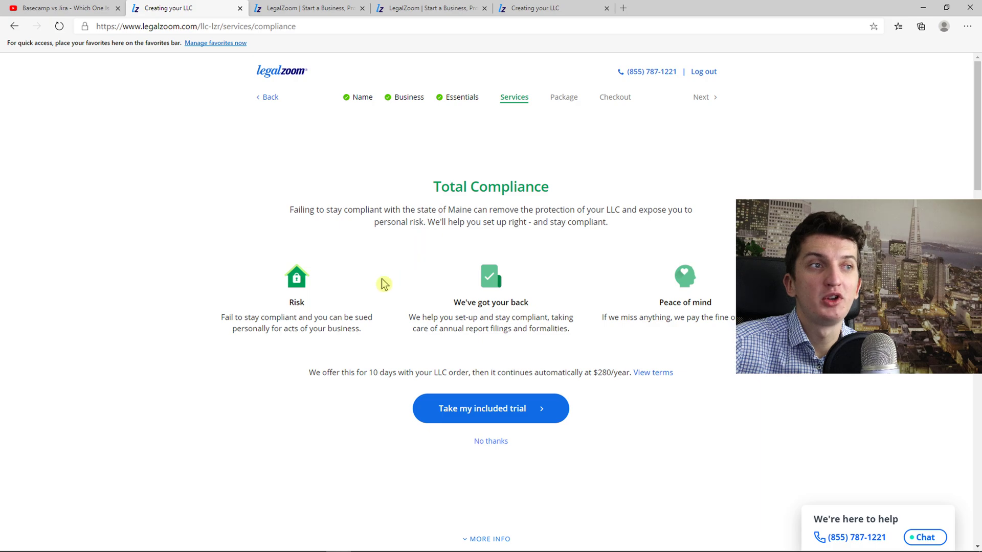
Step: Review the Total Compliance service details and decline its included trial
{"action": "left_click_drag", "start_coordinate": [272, 307], "coordinate": [378, 342]}
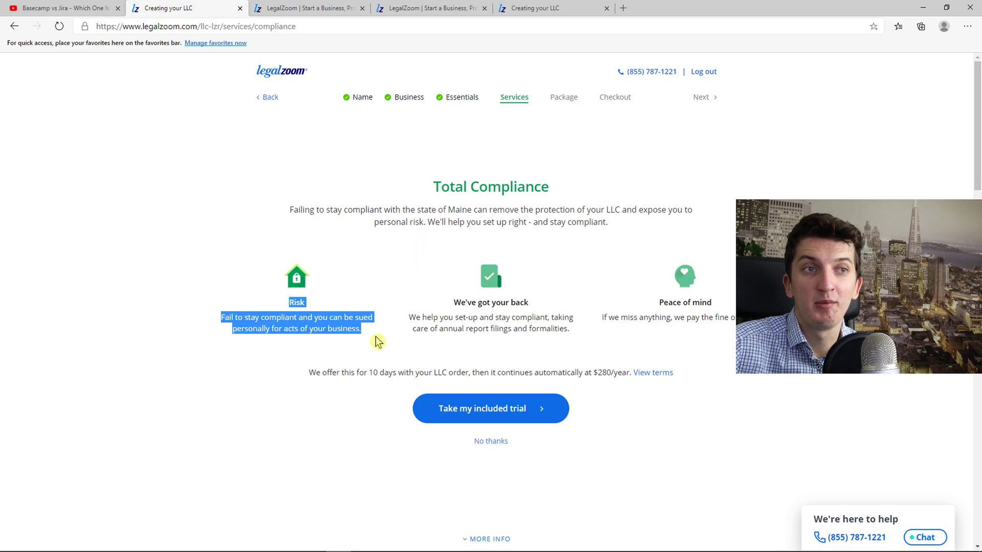
{"action": "left_click", "coordinate": [416, 312]}
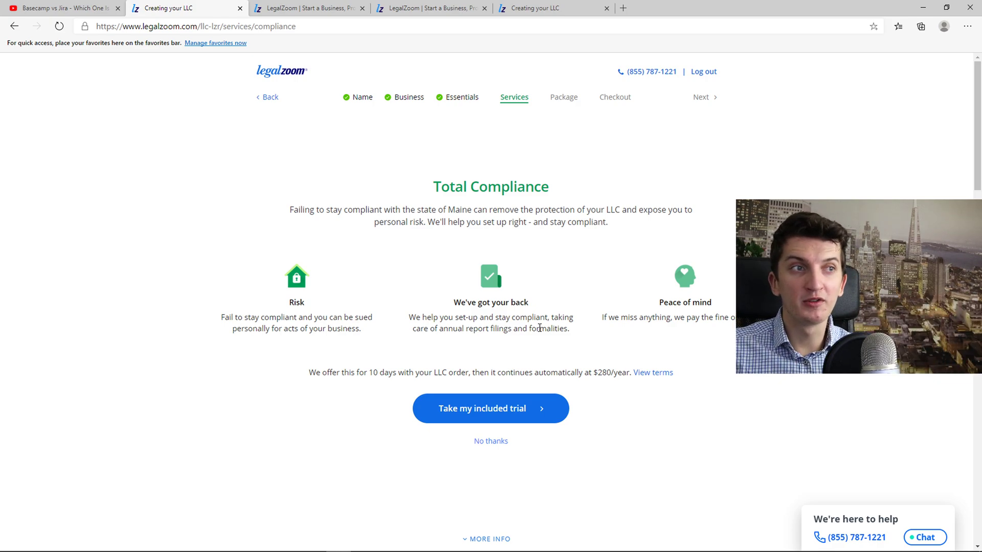
{"action": "scroll", "coordinate": [616, 320], "scroll_direction": "down", "scroll_amount": 3}
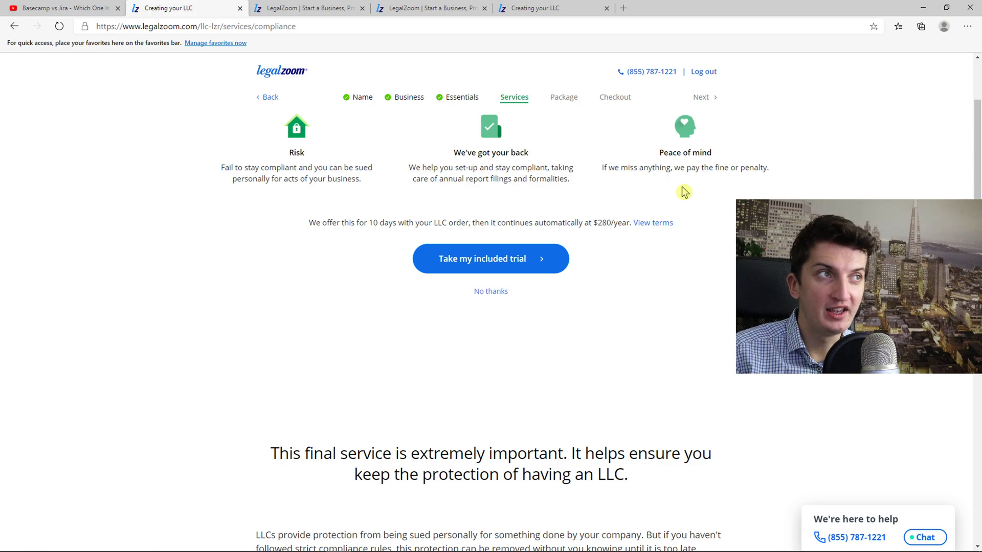
{"action": "scroll", "coordinate": [668, 210], "scroll_direction": "up", "scroll_amount": 3}
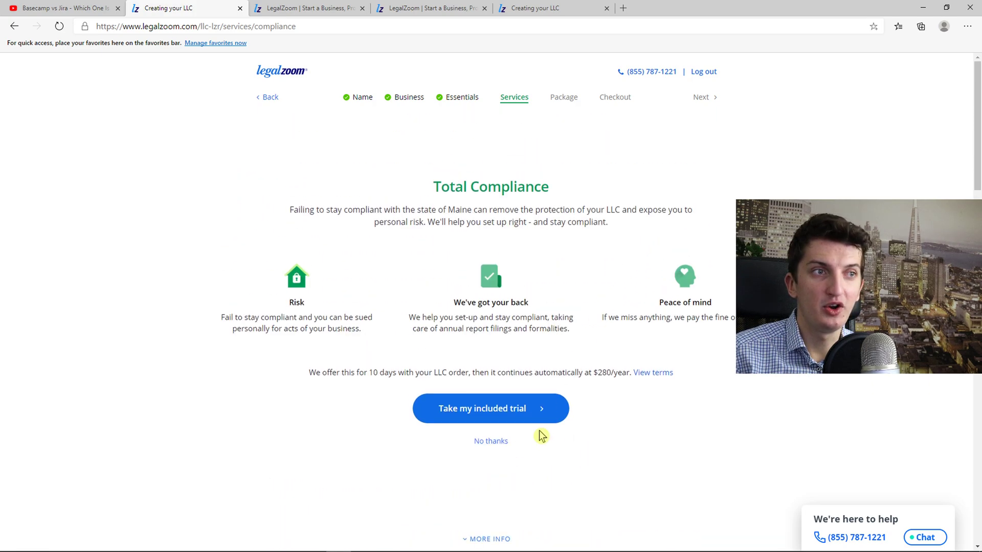
{"action": "left_click", "coordinate": [499, 446]}
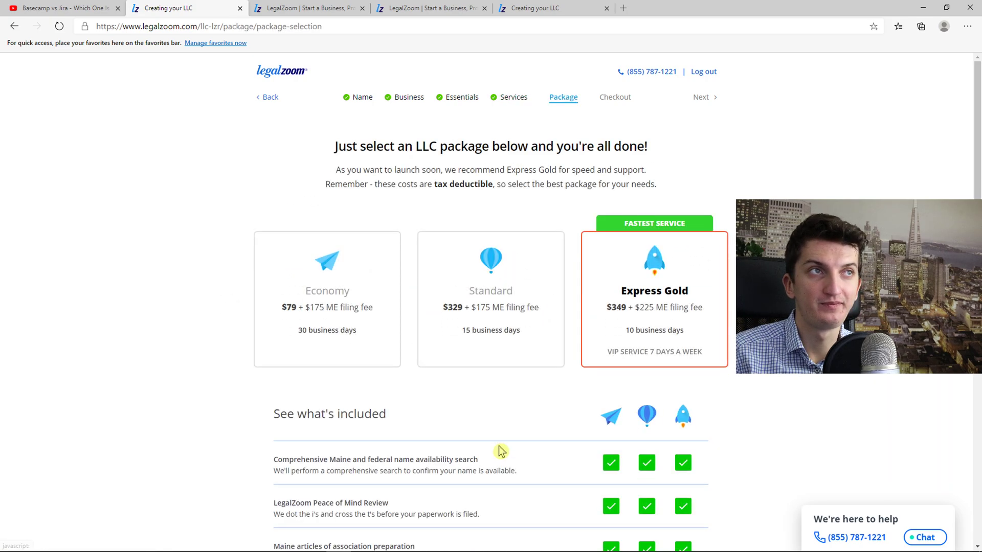
Step: Examine what is included in the Economy, Standard and Express Gold LLC packages
{"action": "scroll", "coordinate": [495, 410], "scroll_direction": "down", "scroll_amount": 2}
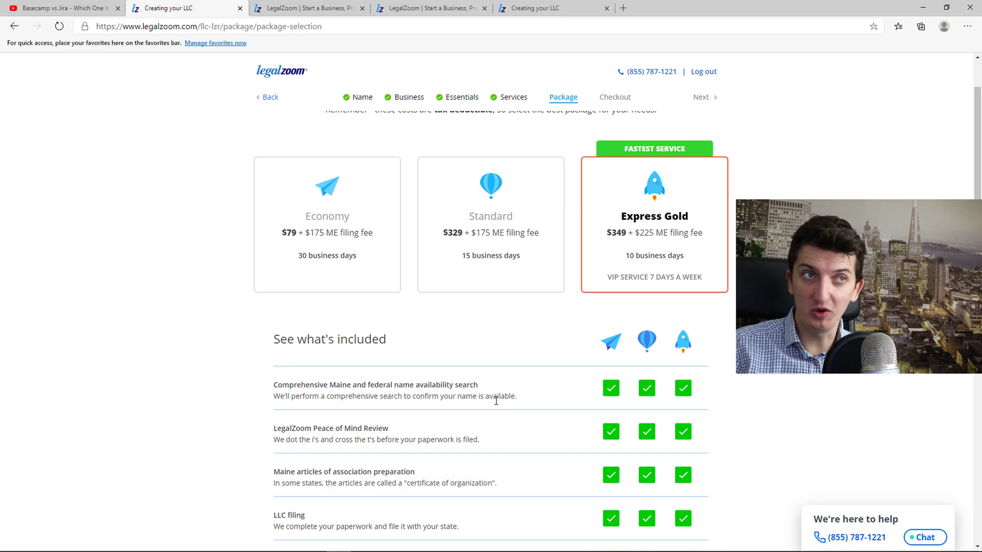
{"action": "scroll", "coordinate": [501, 410], "scroll_direction": "down", "scroll_amount": 4}
{"action": "scroll", "coordinate": [502, 410], "scroll_direction": "up", "scroll_amount": 4}
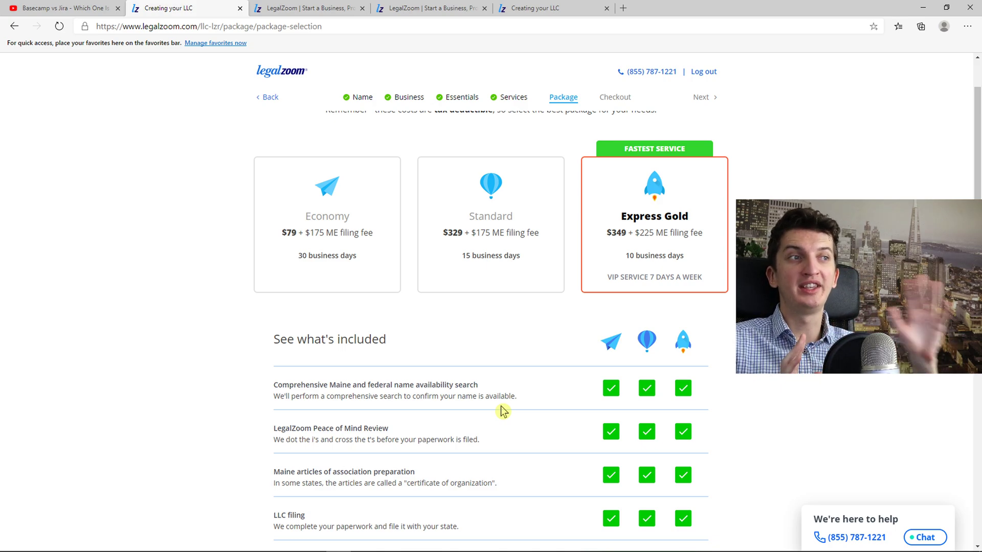
Step: Compare the features of the three LLC packages, choose Express Gold, and decline the Bank of America offer
{"action": "scroll", "coordinate": [498, 399], "scroll_direction": "down", "scroll_amount": 12}
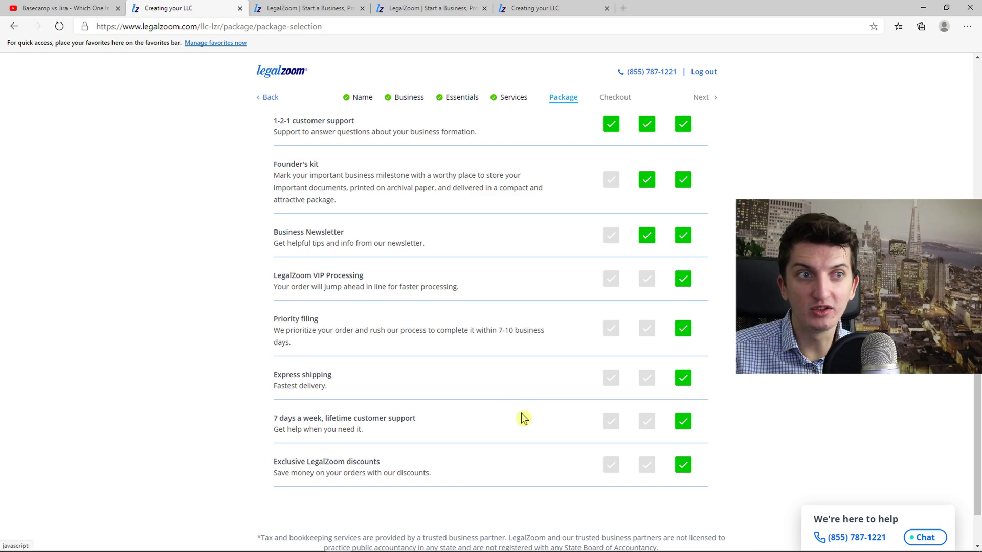
{"action": "scroll", "coordinate": [522, 418], "scroll_direction": "up", "scroll_amount": 10}
{"action": "scroll", "coordinate": [527, 424], "scroll_direction": "up", "scroll_amount": 1}
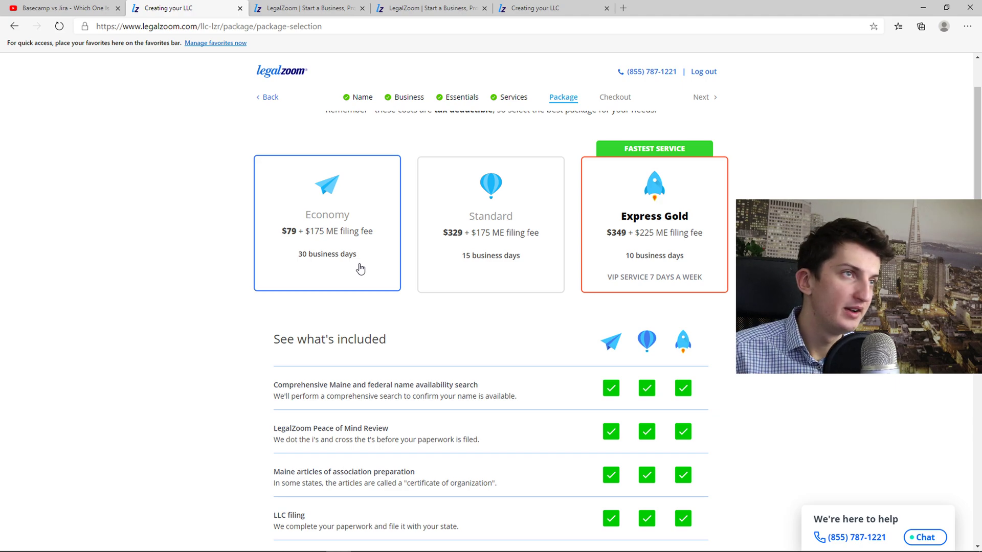
{"action": "scroll", "coordinate": [506, 321], "scroll_direction": "down", "scroll_amount": 12}
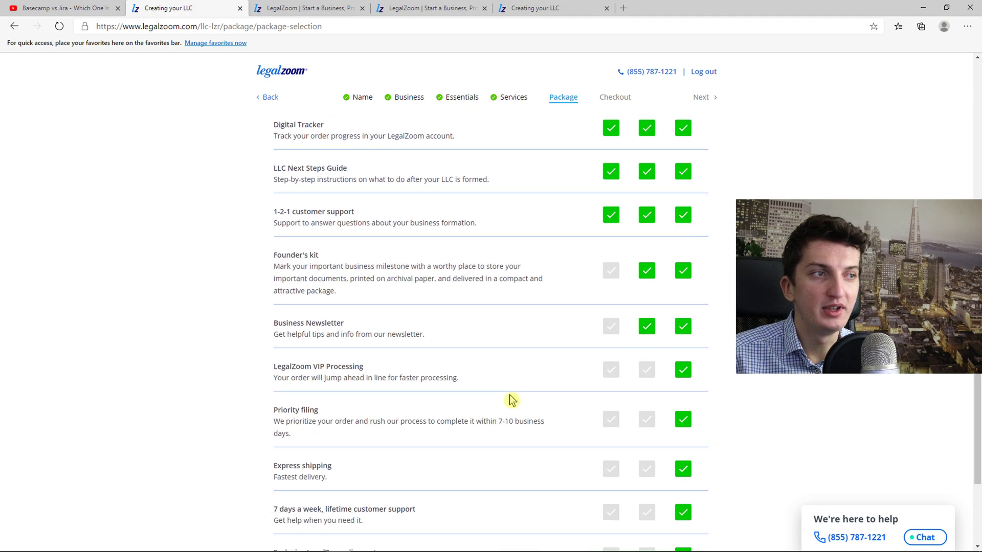
{"action": "scroll", "coordinate": [506, 400], "scroll_direction": "down", "scroll_amount": 3}
{"action": "scroll", "coordinate": [522, 460], "scroll_direction": "up", "scroll_amount": 15}
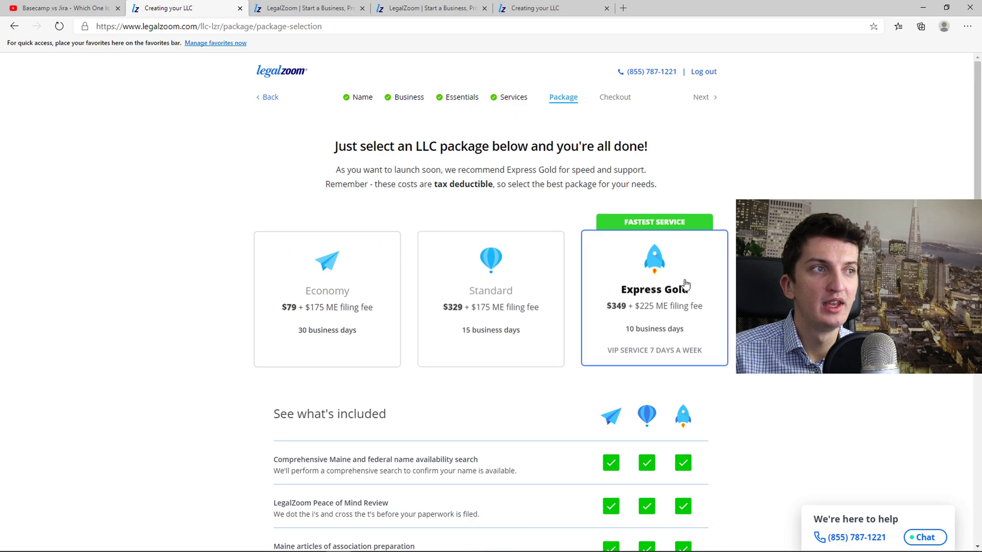
{"action": "left_click", "coordinate": [685, 285]}
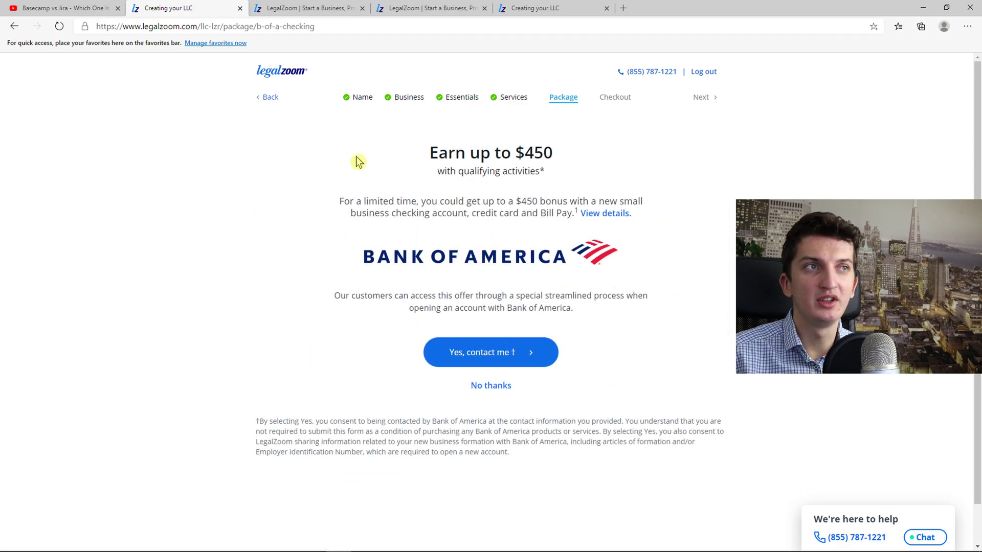
{"action": "left_click", "coordinate": [493, 388]}
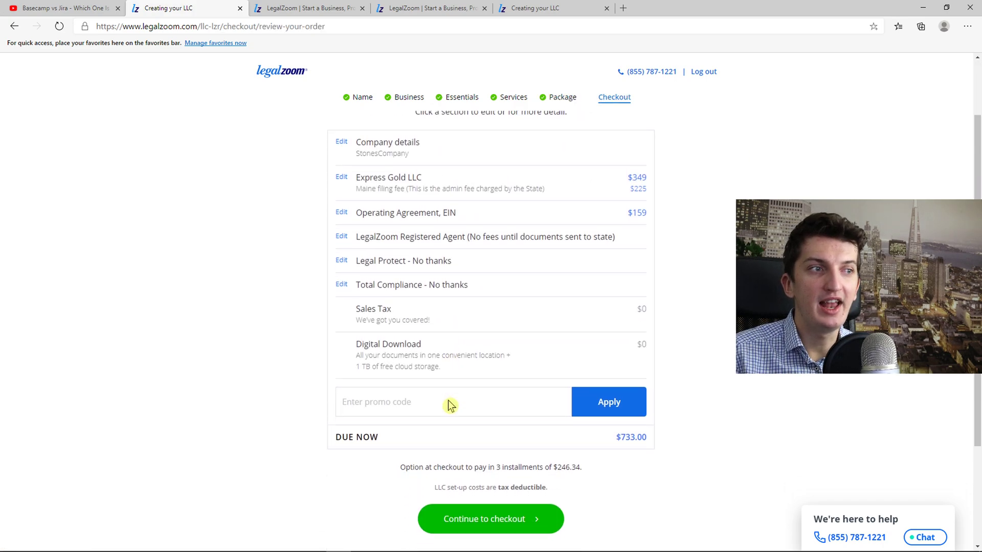
Step: Change the LLC package in the order review to Standard and update the order
{"action": "scroll", "coordinate": [484, 405], "scroll_direction": "down", "scroll_amount": 2}
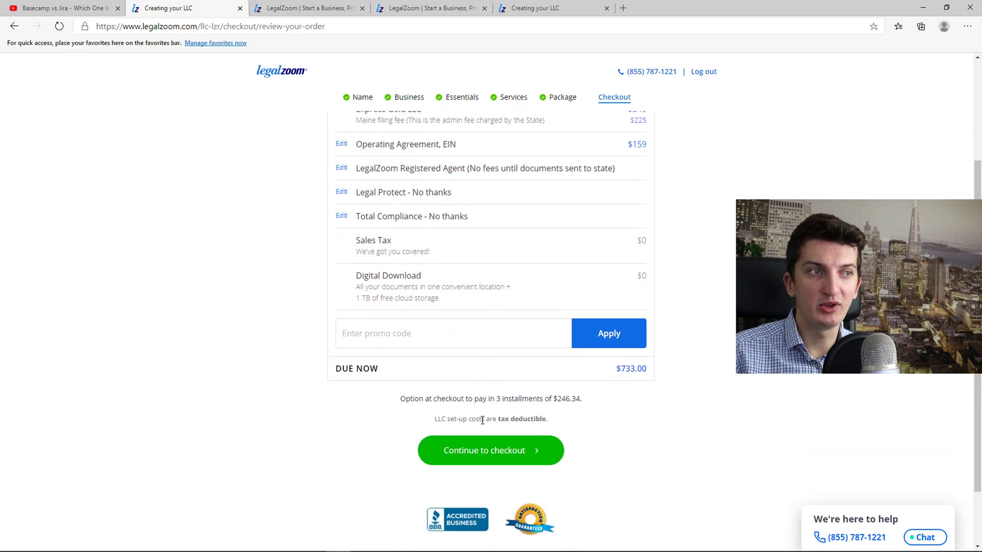
{"action": "scroll", "coordinate": [486, 449], "scroll_direction": "up", "scroll_amount": 3}
{"action": "left_click", "coordinate": [518, 262]}
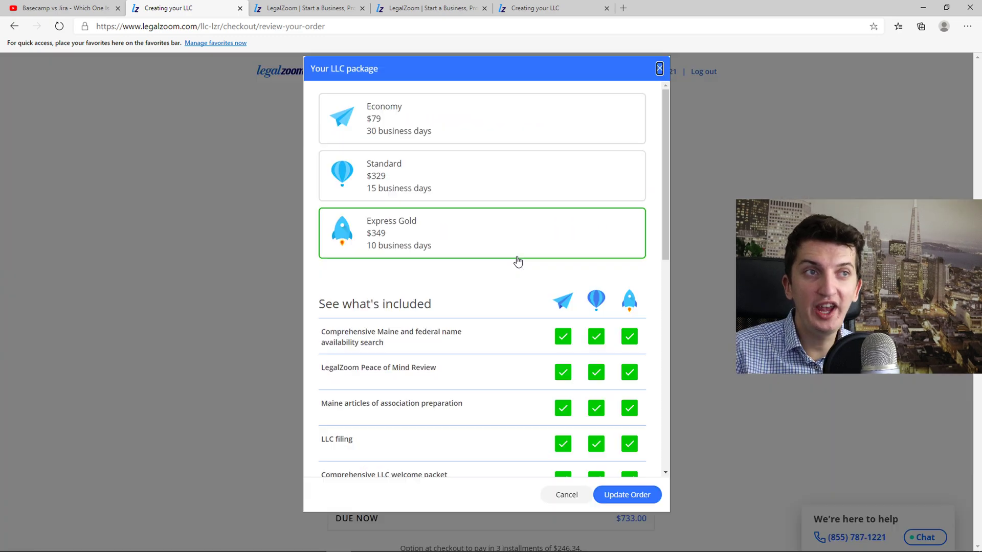
{"action": "left_click", "coordinate": [435, 108]}
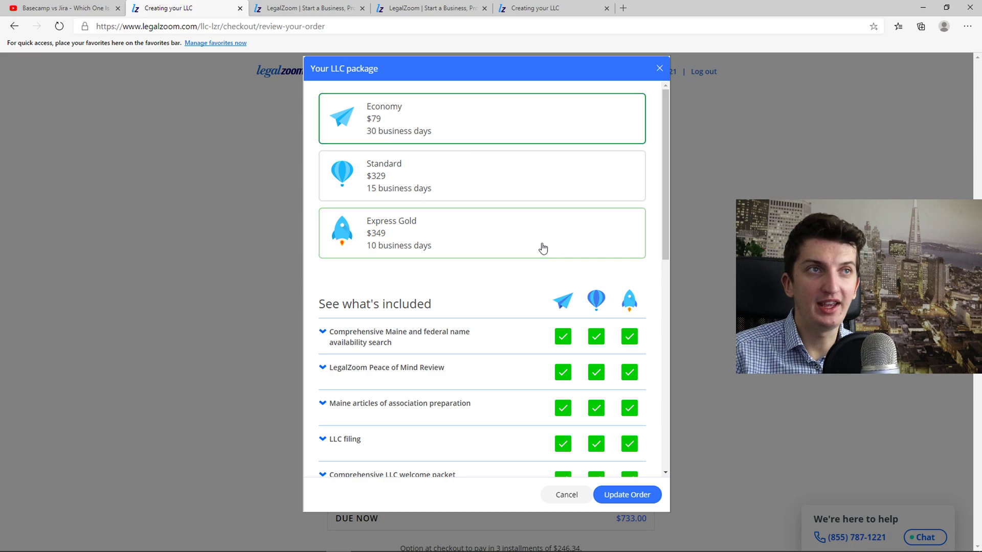
{"action": "left_click", "coordinate": [471, 170]}
{"action": "left_click", "coordinate": [606, 496]}
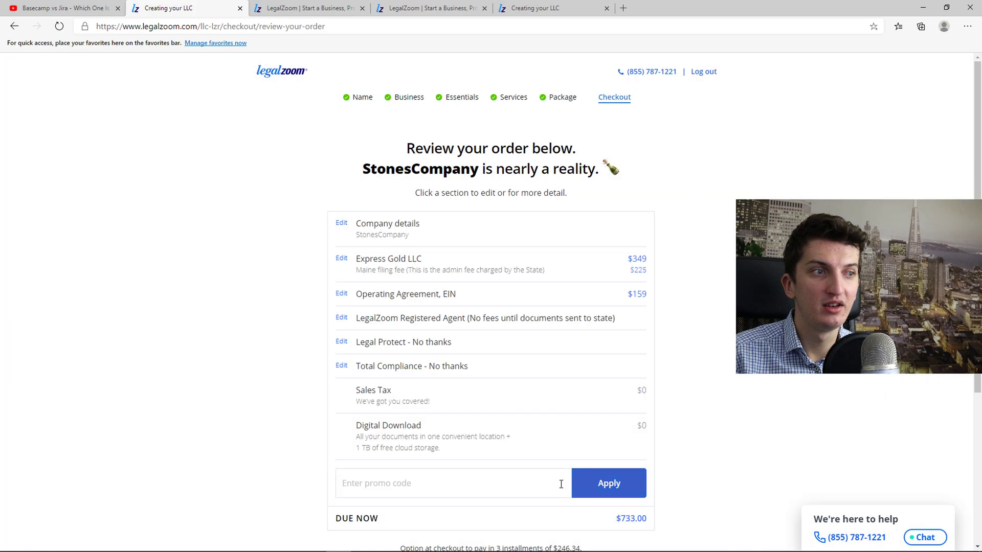
Step: Continue to checkout and look over the contact, payment info and installment options on the form
{"action": "scroll", "coordinate": [431, 474], "scroll_direction": "down", "scroll_amount": 3}
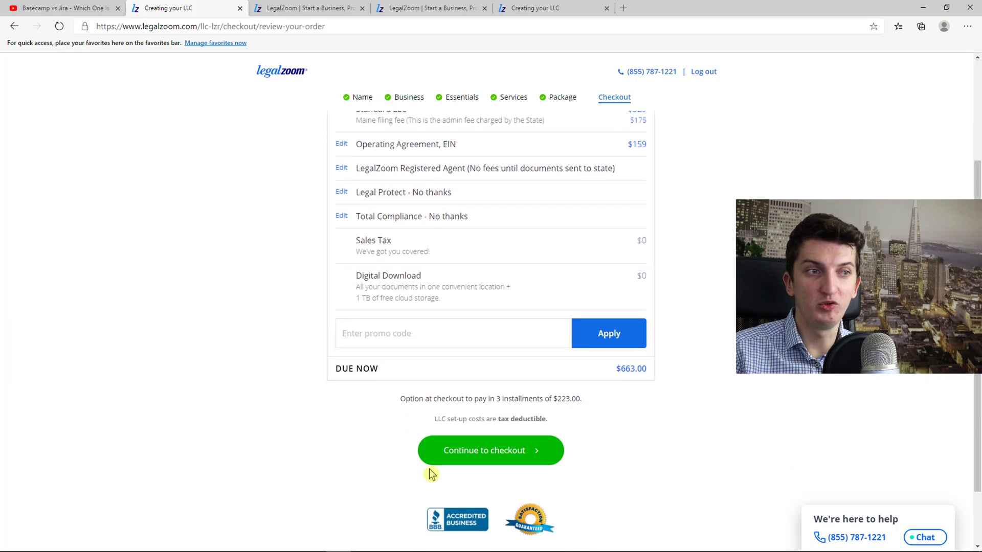
{"action": "left_click", "coordinate": [463, 453]}
{"action": "scroll", "coordinate": [459, 450], "scroll_direction": "down", "scroll_amount": 3}
{"action": "scroll", "coordinate": [459, 450], "scroll_direction": "up", "scroll_amount": 3}
{"action": "scroll", "coordinate": [439, 425], "scroll_direction": "down", "scroll_amount": 2}
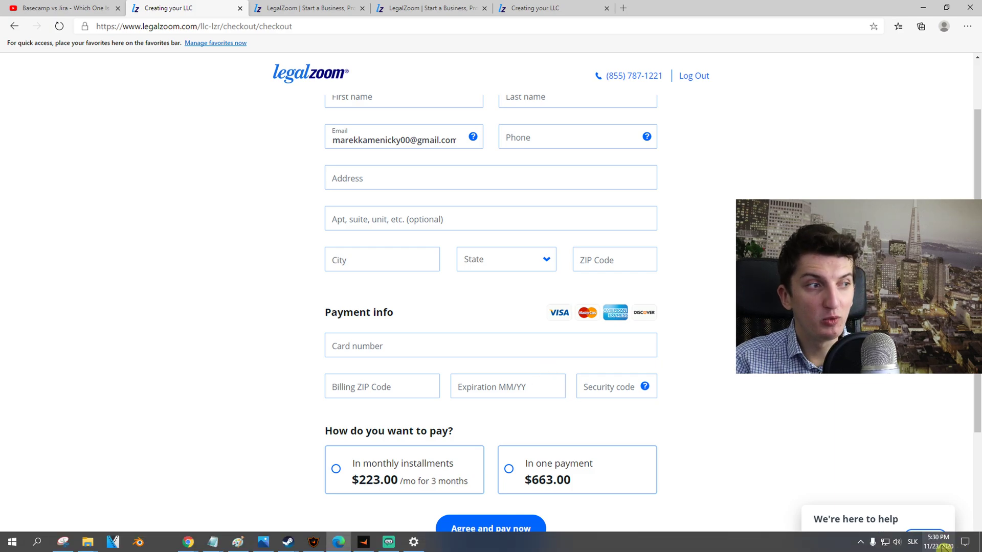
Step: Check the current date and time in the system calendar and close it again
{"action": "left_click", "coordinate": [938, 542]}
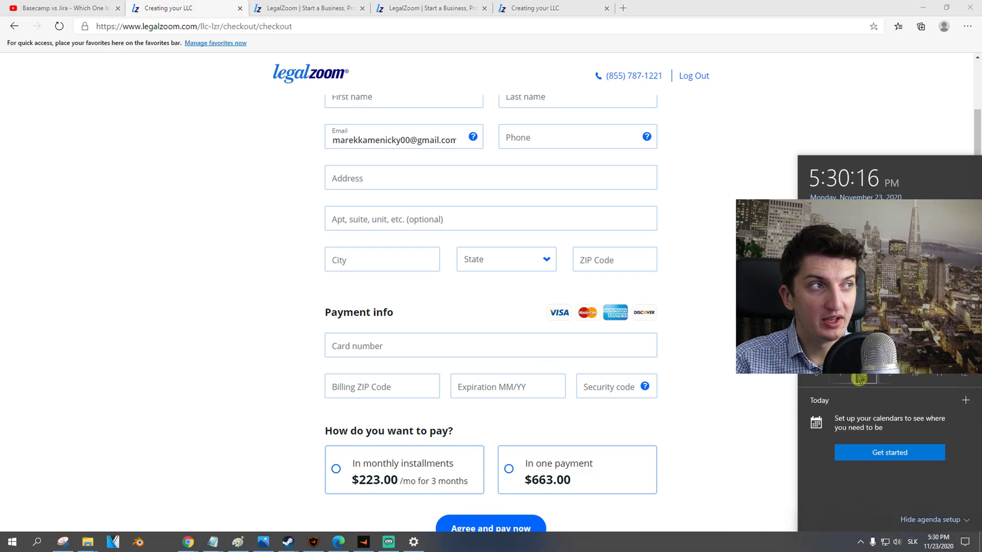
{"action": "left_click", "coordinate": [755, 374]}
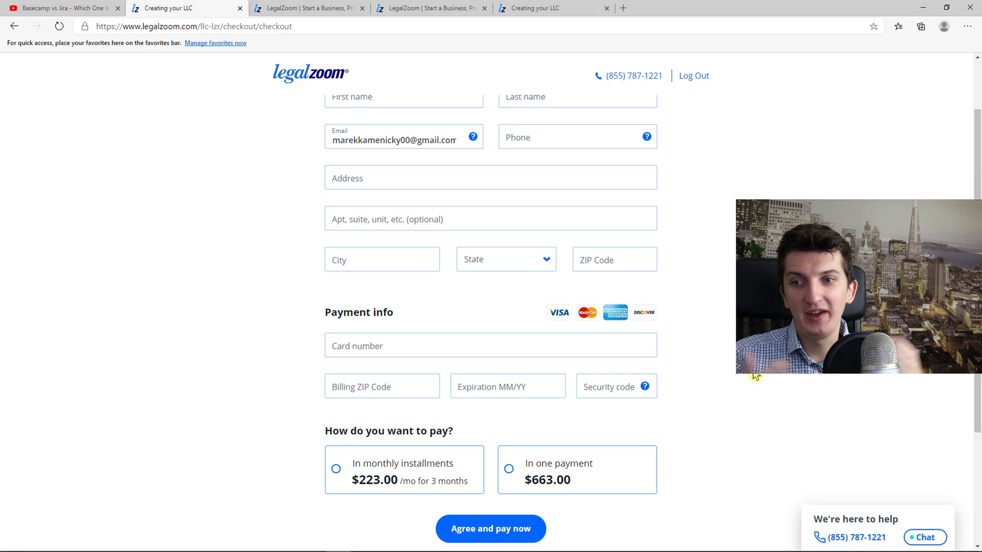